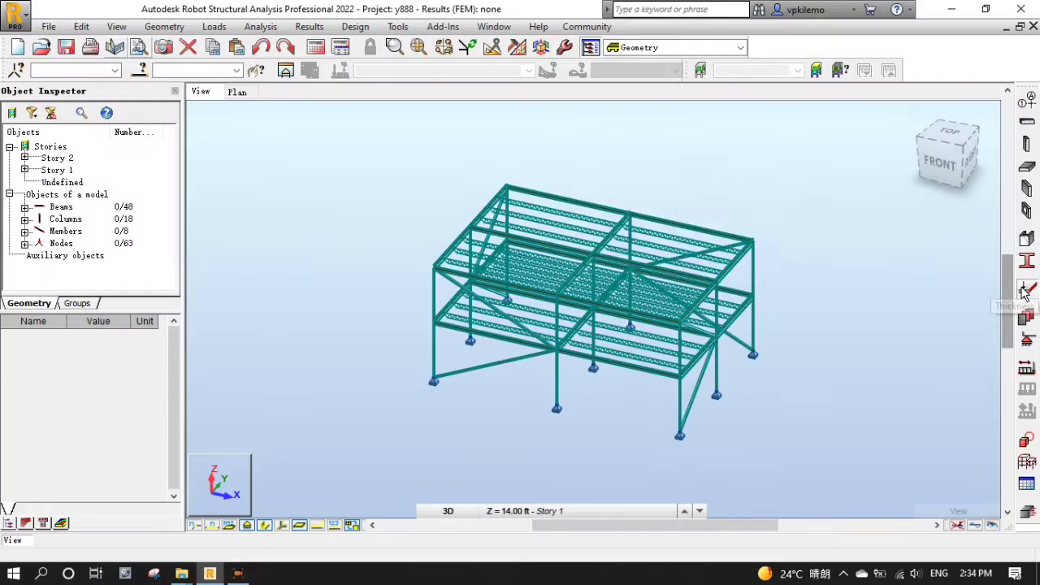
# - Add orthotropic thickness SlabOnDeck: trapezoid-deck slab, h 5 in, h1 1.5 in, CONCR_3
pyautogui.click(1015, 208)
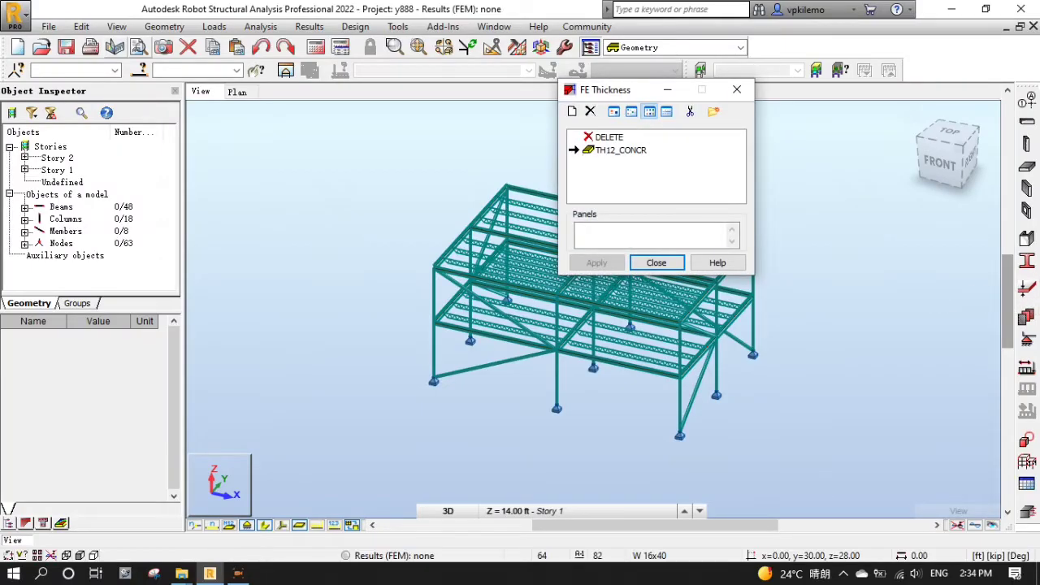
pyautogui.click(573, 111)
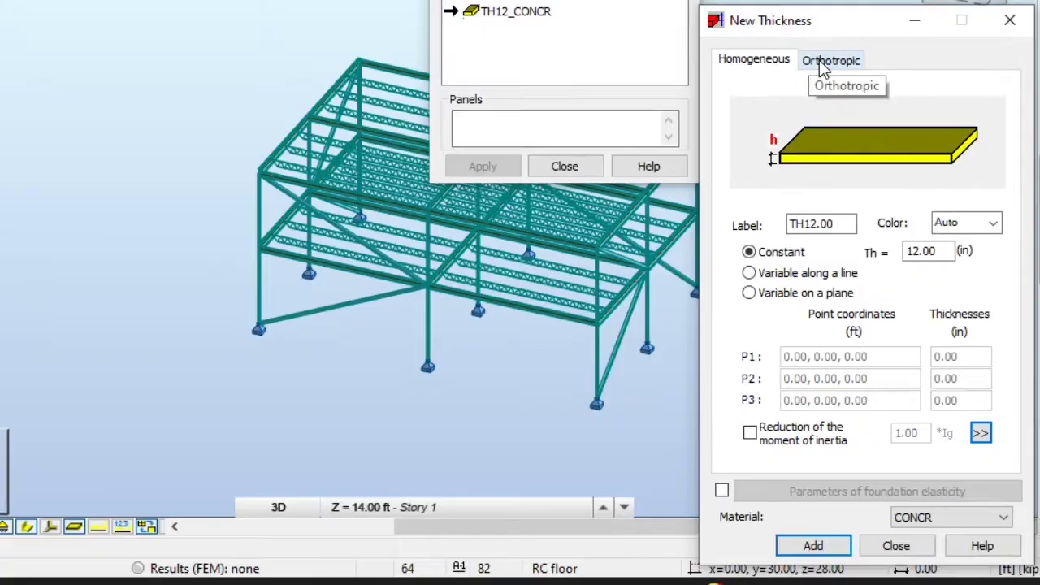
pyautogui.click(836, 63)
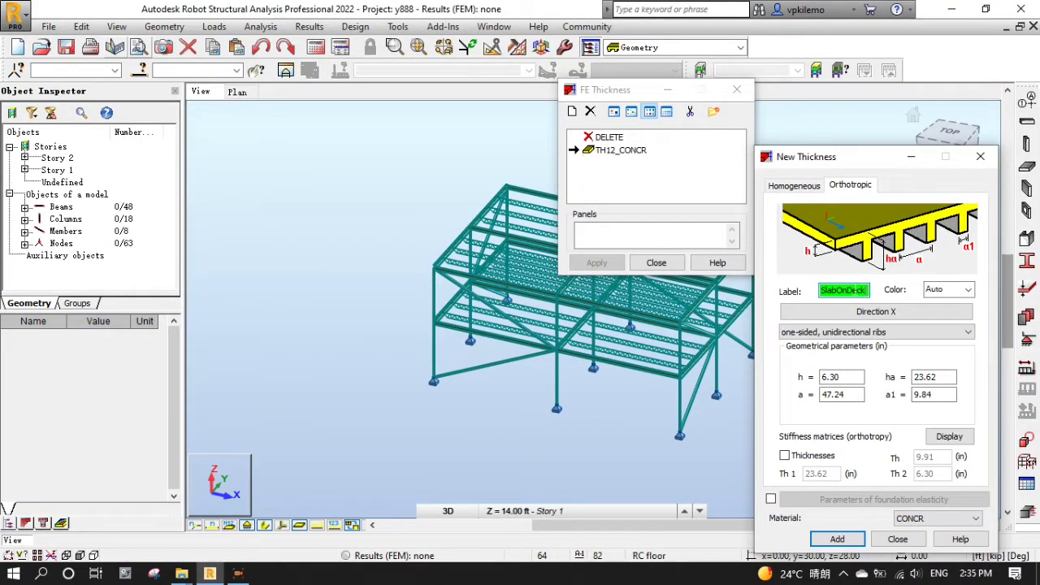
pyautogui.click(882, 332)
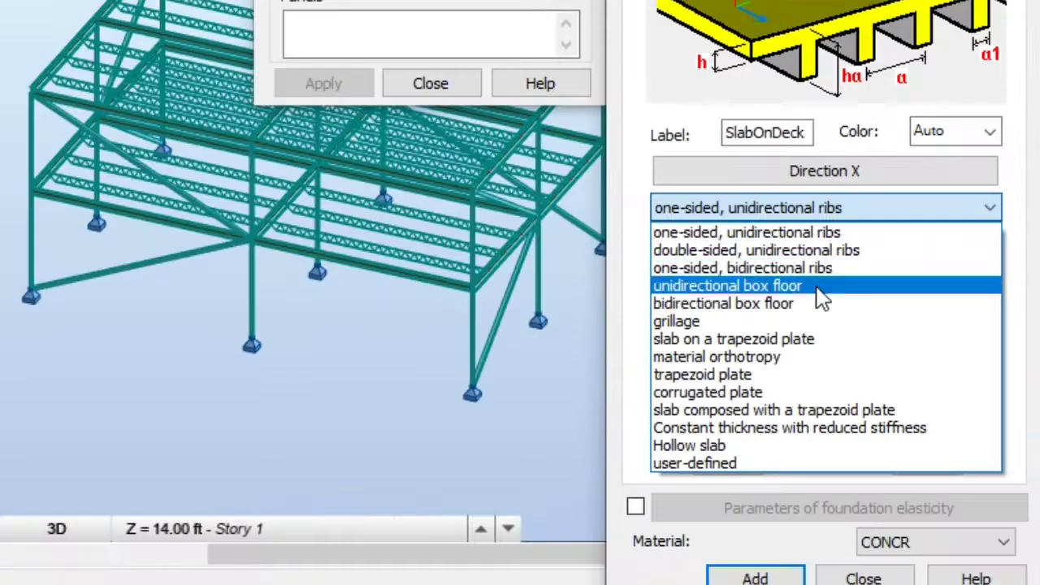
pyautogui.click(787, 412)
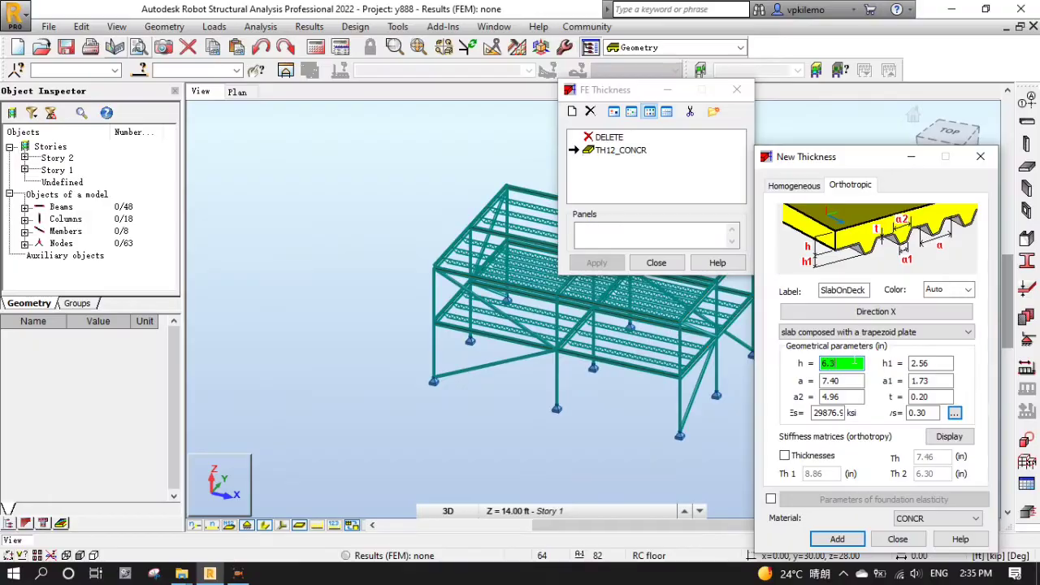
pyautogui.write('65')
pyautogui.press('Tab')
pyautogui.write('1.')
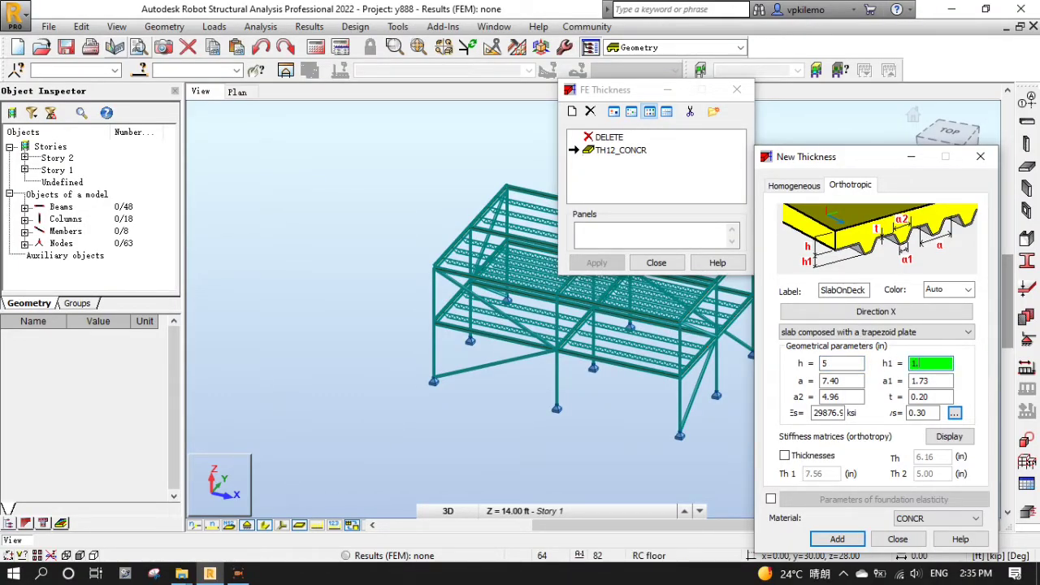
pyautogui.click(947, 517)
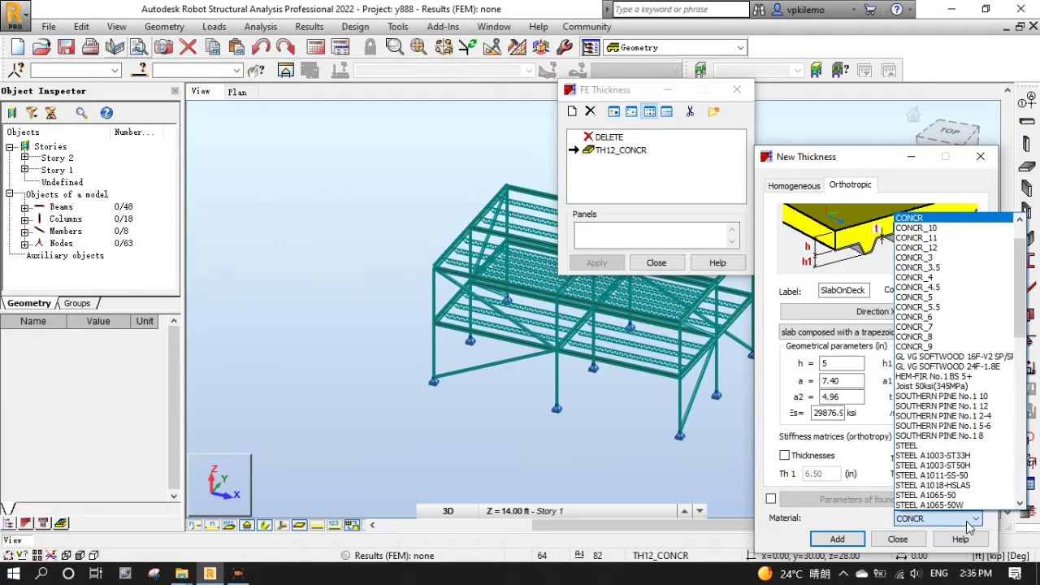
pyautogui.click(915, 256)
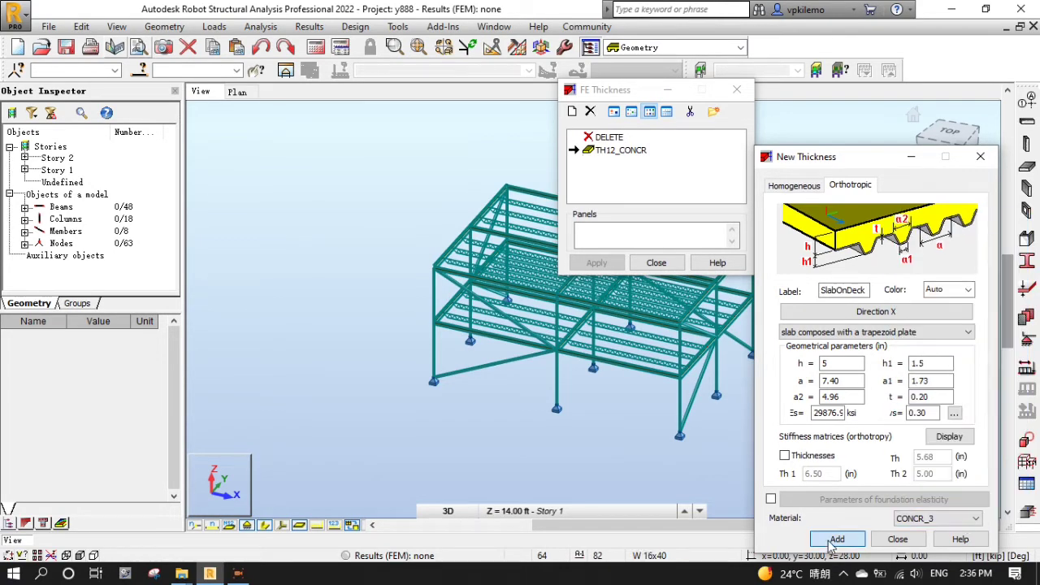
pyautogui.click(837, 538)
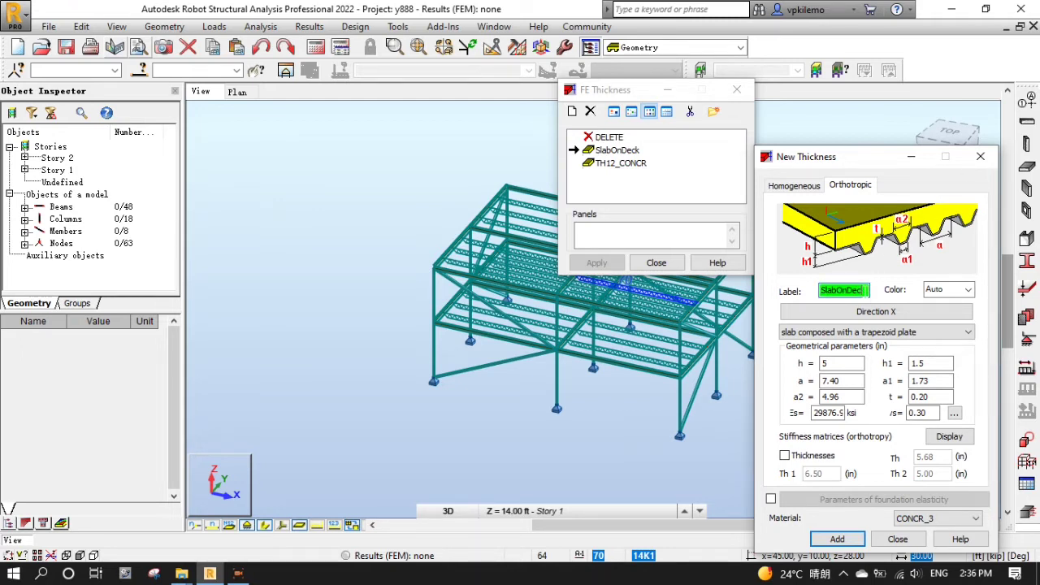
# - Add a RoofDeck thickness of trapezoid-plate type with plate thickness t = 0.1 in
pyautogui.write('RoofDeck')
pyautogui.click(863, 333)
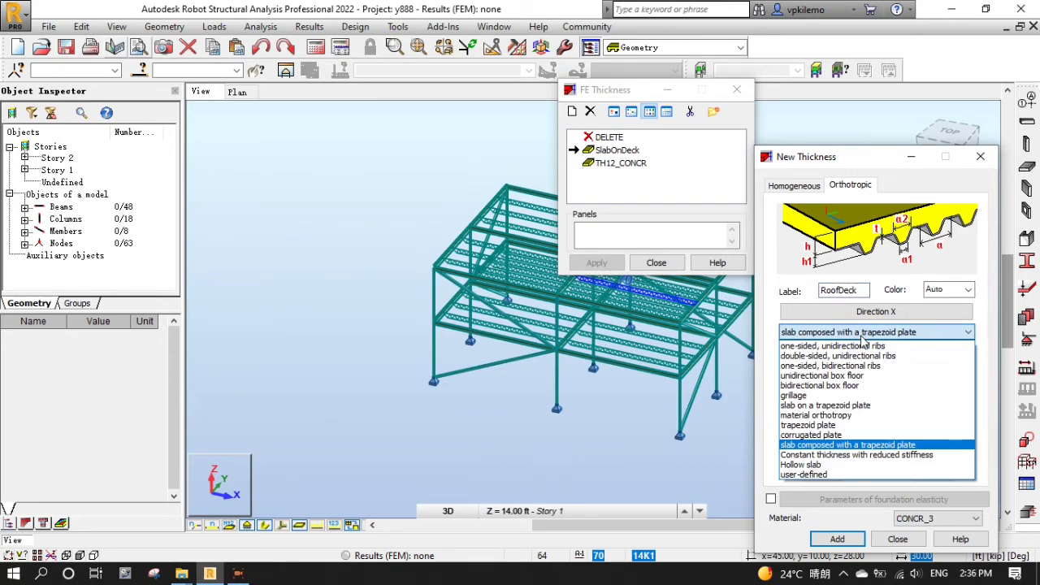
pyautogui.click(826, 425)
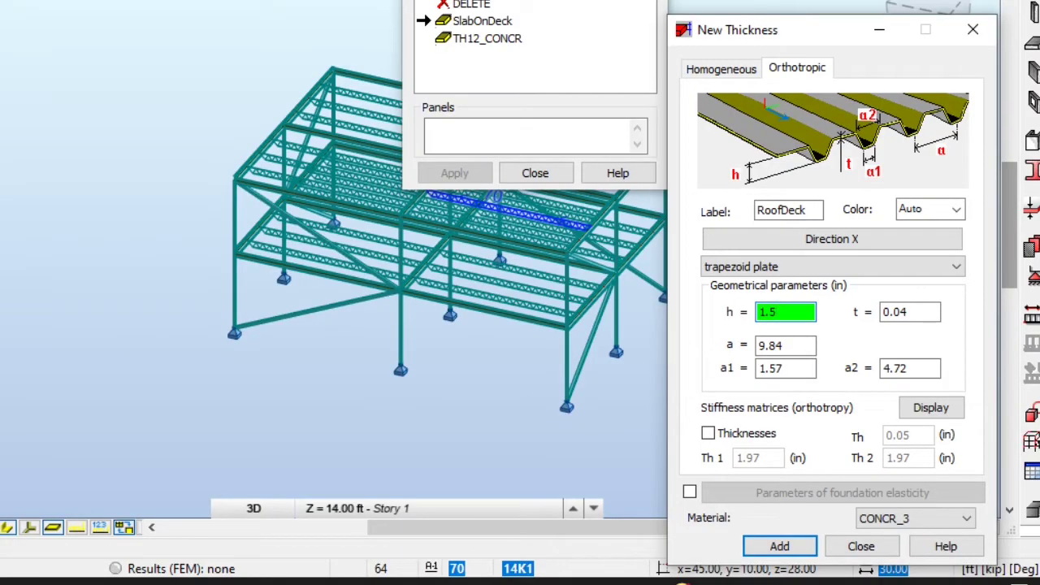
pyautogui.press('Tab')
pyautogui.write('0.1')
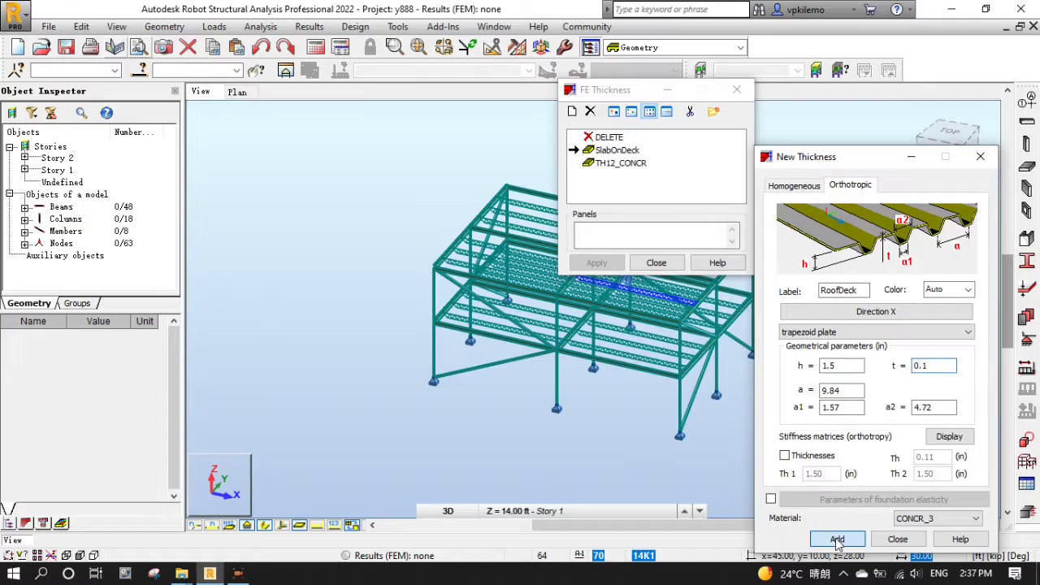
pyautogui.click(837, 564)
# - Check RoofDeck and SlabOnDeck in the thickness list, then close the thickness dialogs
pyautogui.click(910, 564)
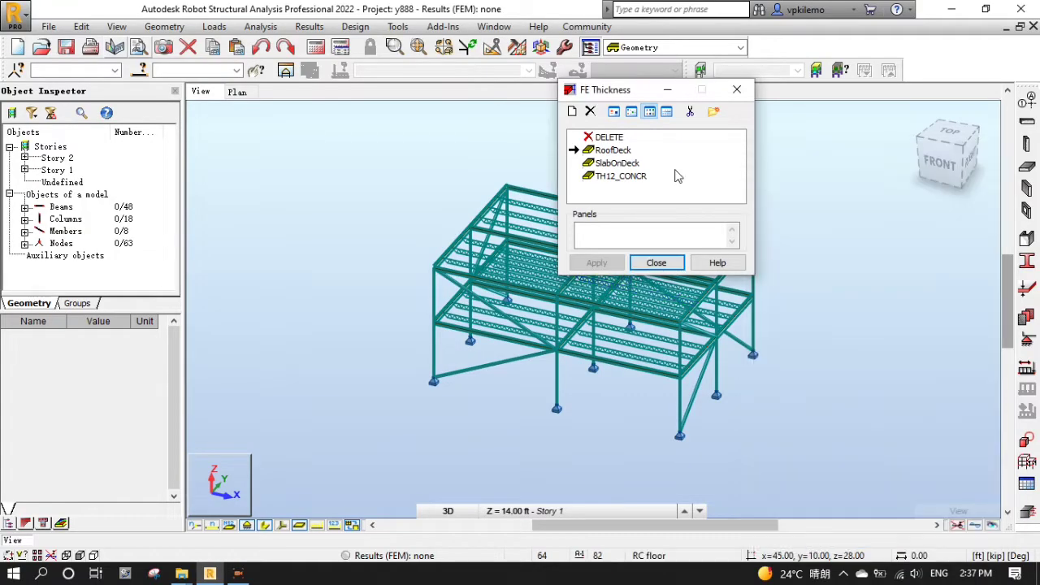
pyautogui.click(613, 149)
pyautogui.click(616, 162)
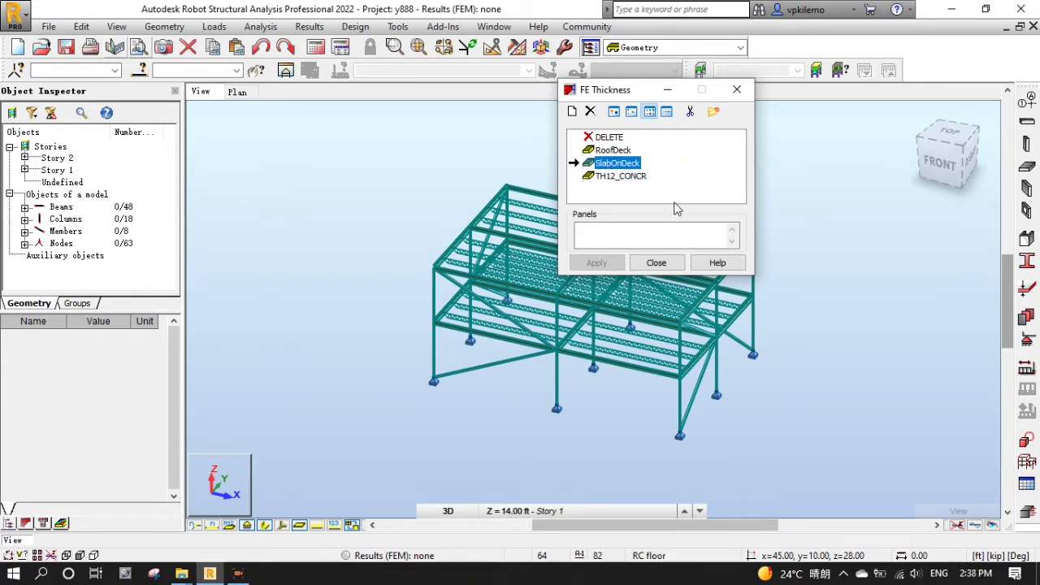
pyautogui.click(657, 263)
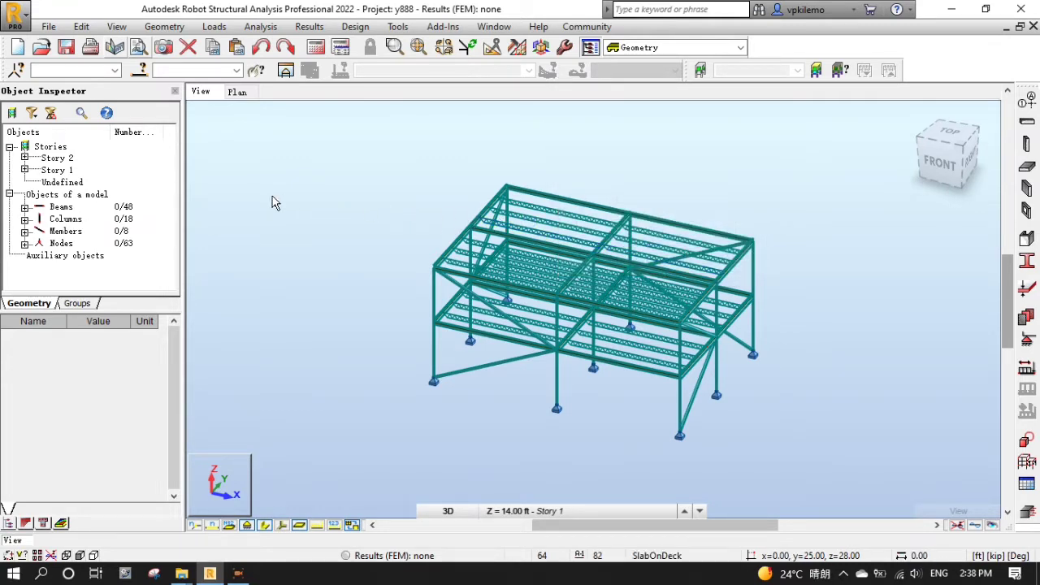
# - Add panel calculation model RD_Model with simplified (trapezoidal/triangular) one-way load transfer
pyautogui.click(167, 27)
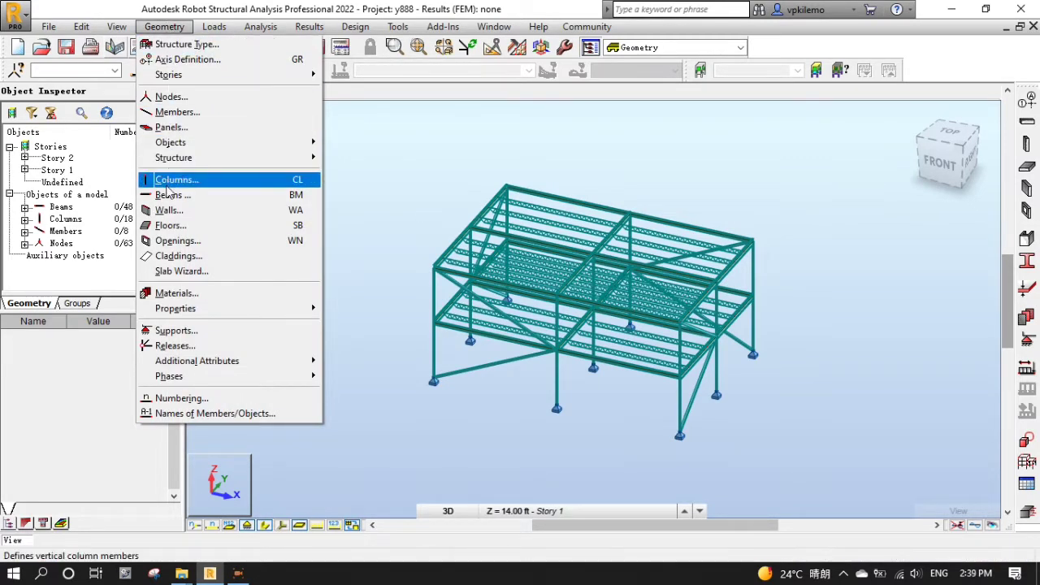
pyautogui.moveTo(176, 309)
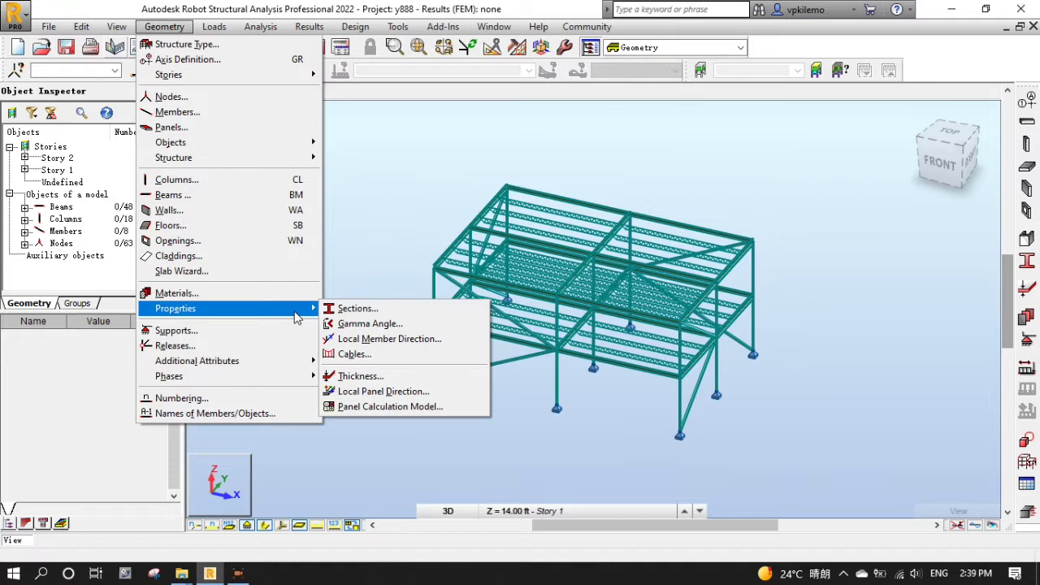
pyautogui.click(362, 406)
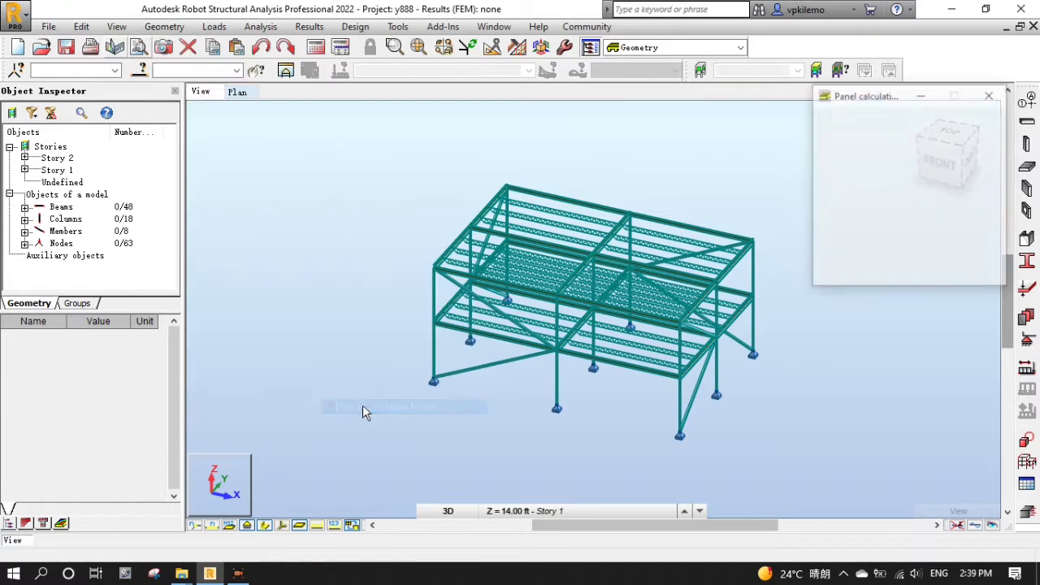
pyautogui.click(826, 117)
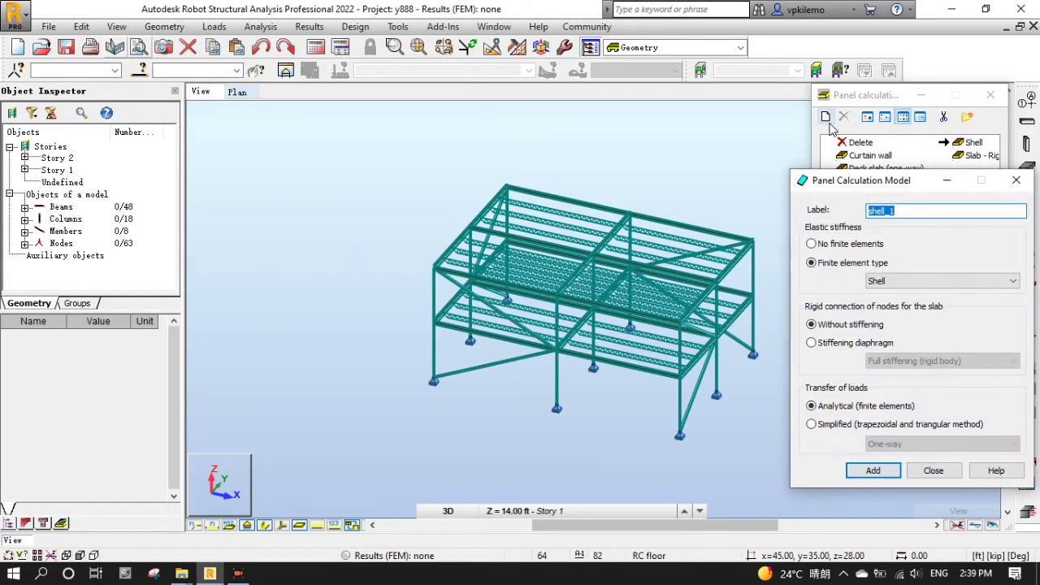
pyautogui.write('R')
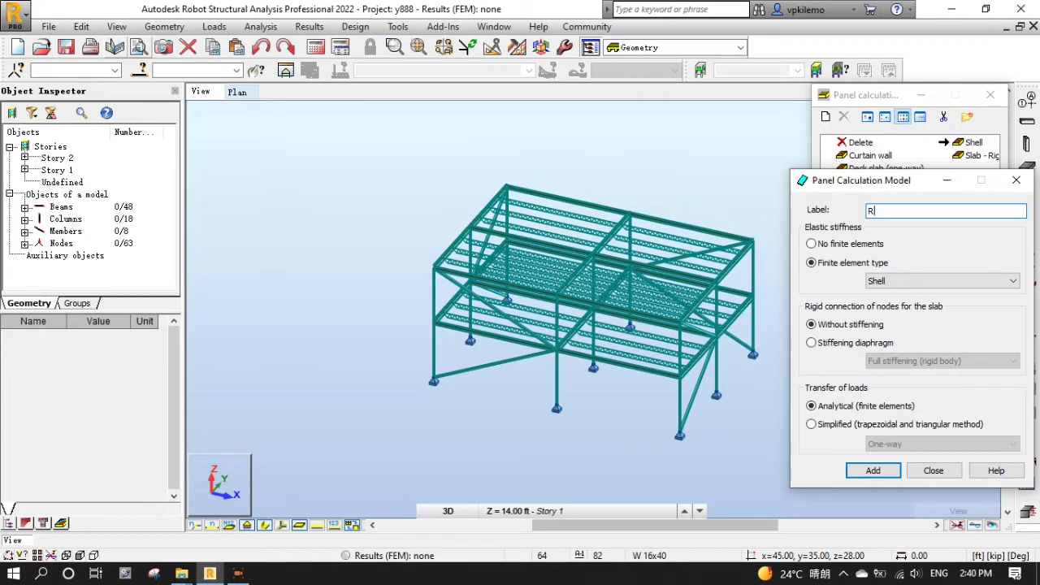
pyautogui.write('D_M')
pyautogui.write('odel')
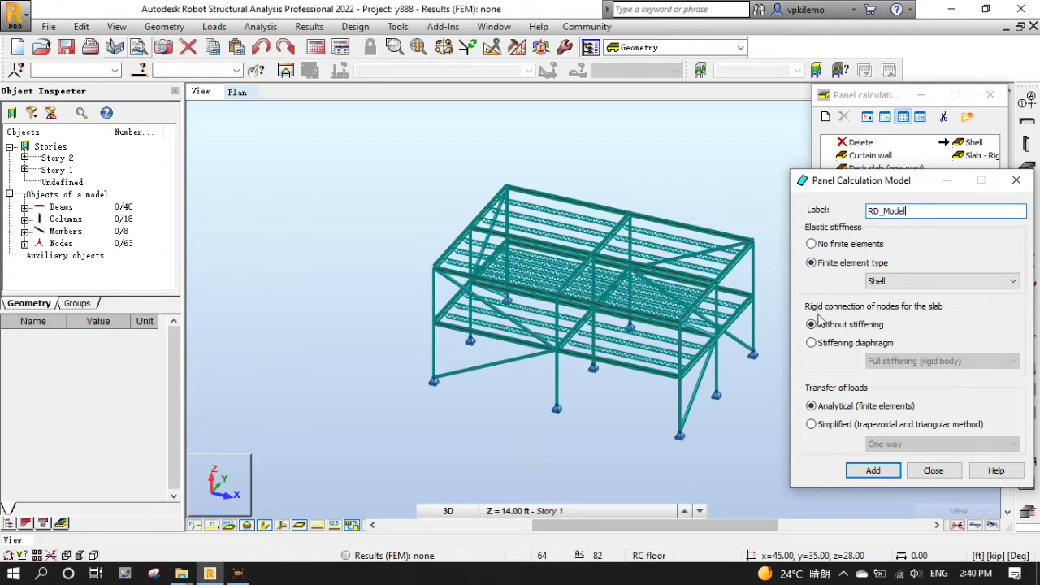
pyautogui.click(812, 429)
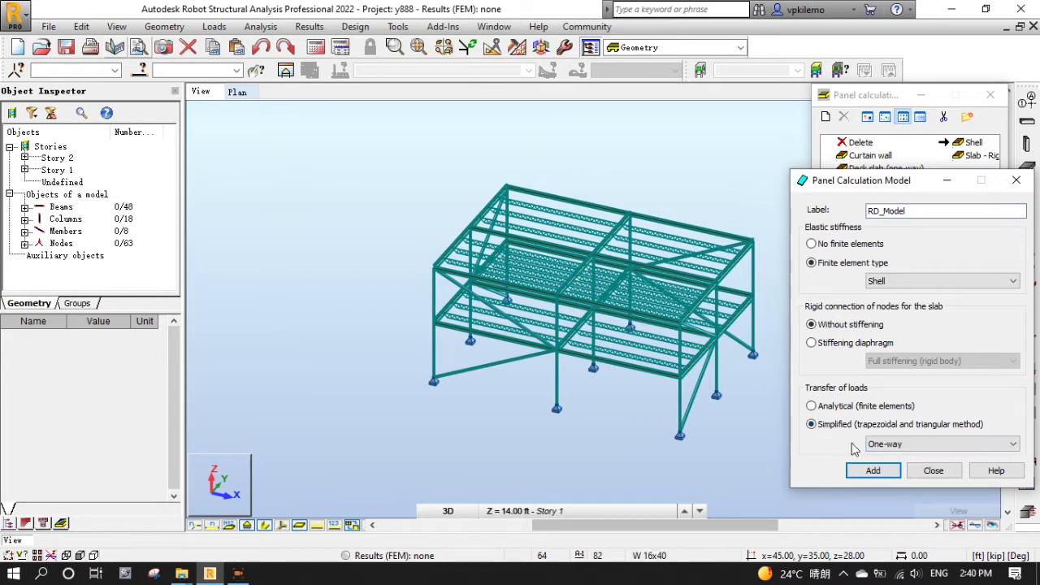
pyautogui.click(858, 471)
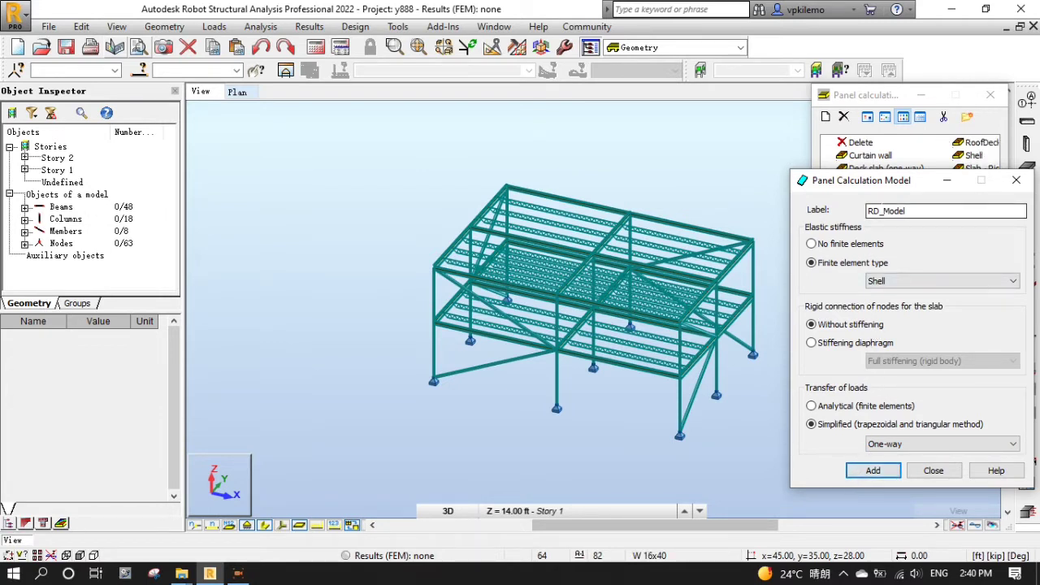
# - Add FD_Model: no finite elements, partial XY diaphragm stiffening, simplified one-way load transfer
pyautogui.click(881, 208)
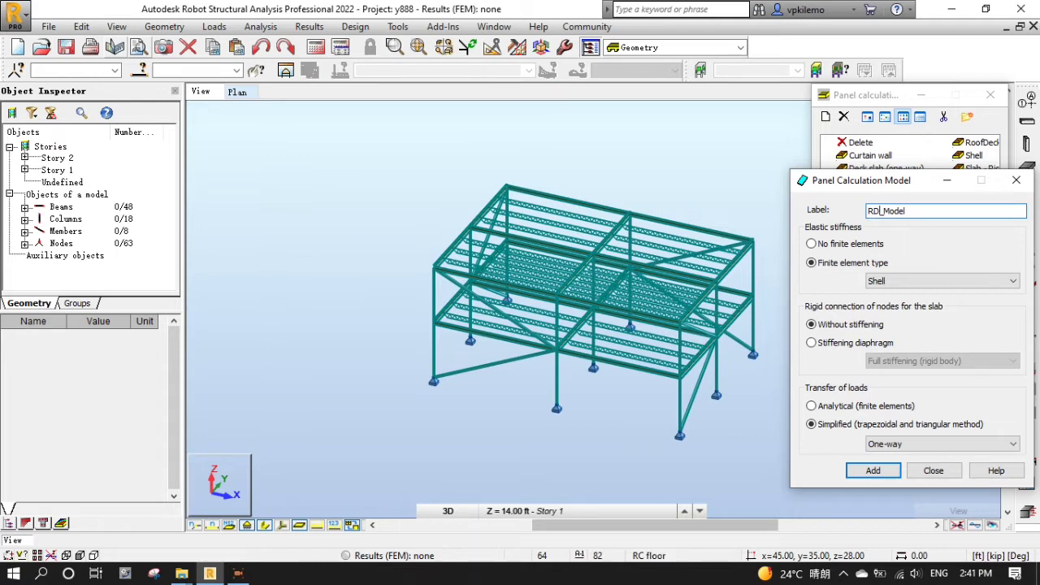
pyautogui.press('BackSpace')
pyautogui.press('BackSpace')
pyautogui.write('F')
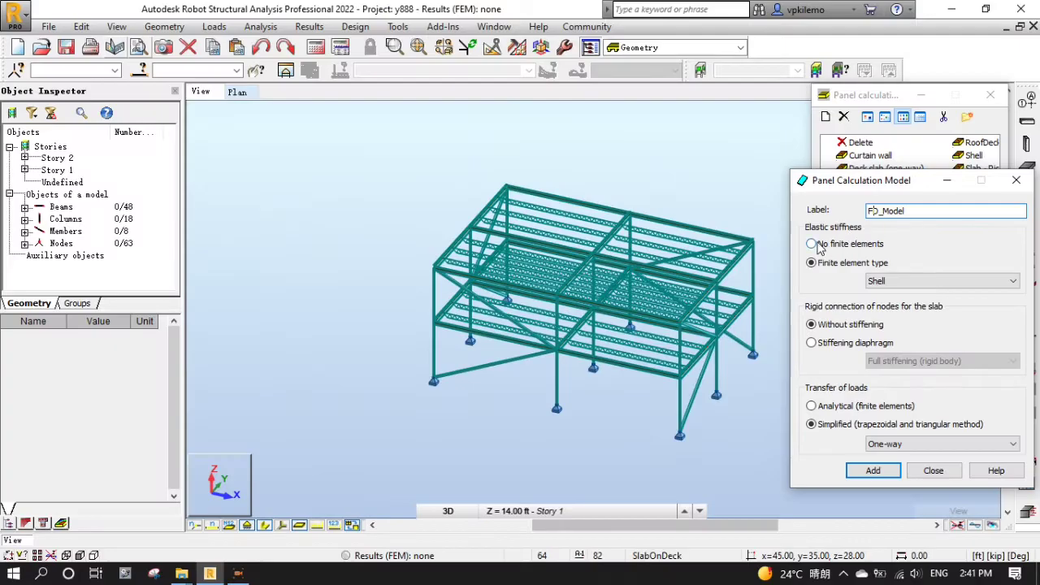
pyautogui.click(817, 243)
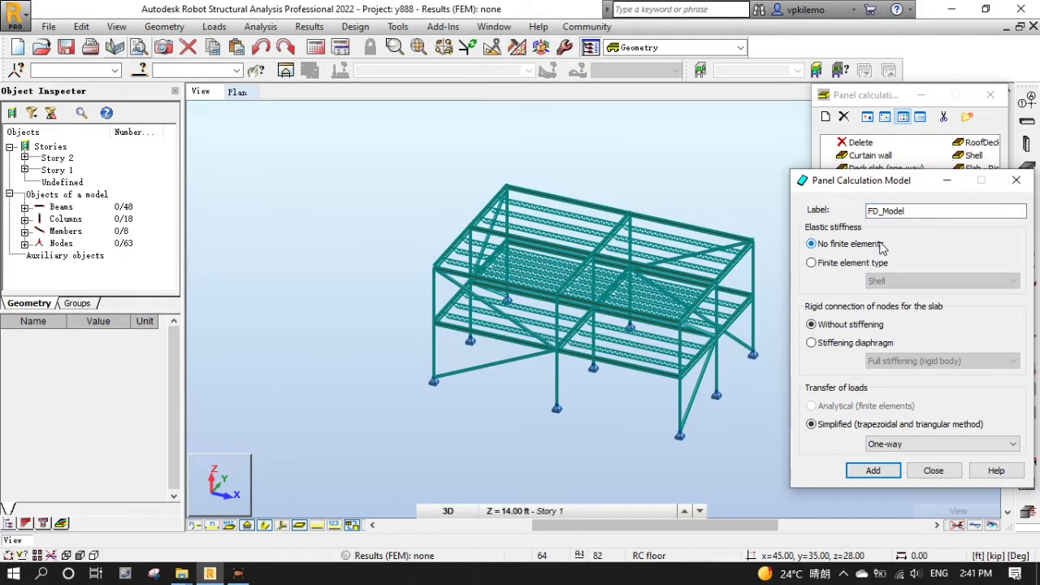
pyautogui.click(815, 344)
pyautogui.click(873, 361)
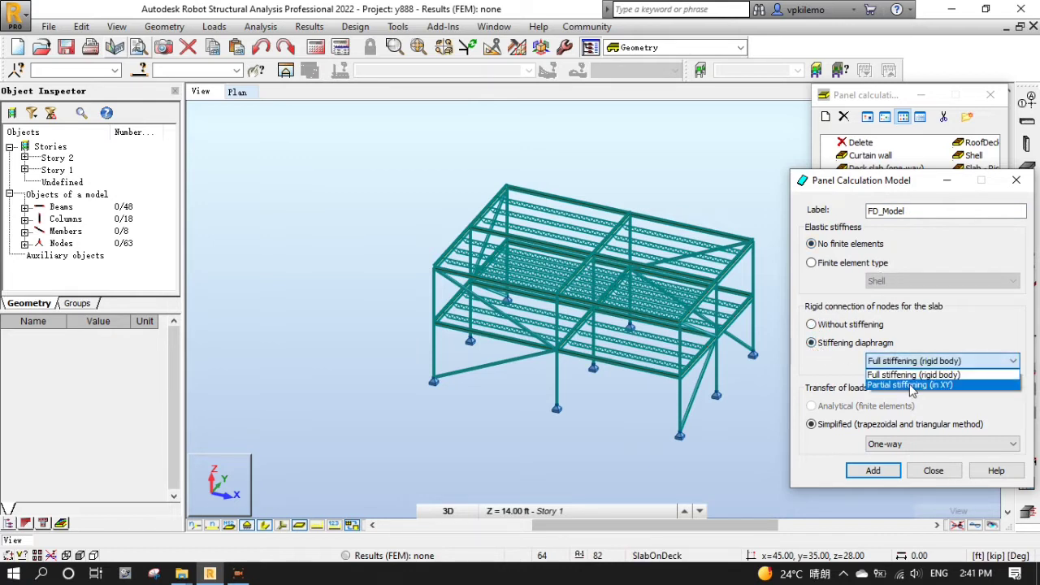
pyautogui.click(910, 376)
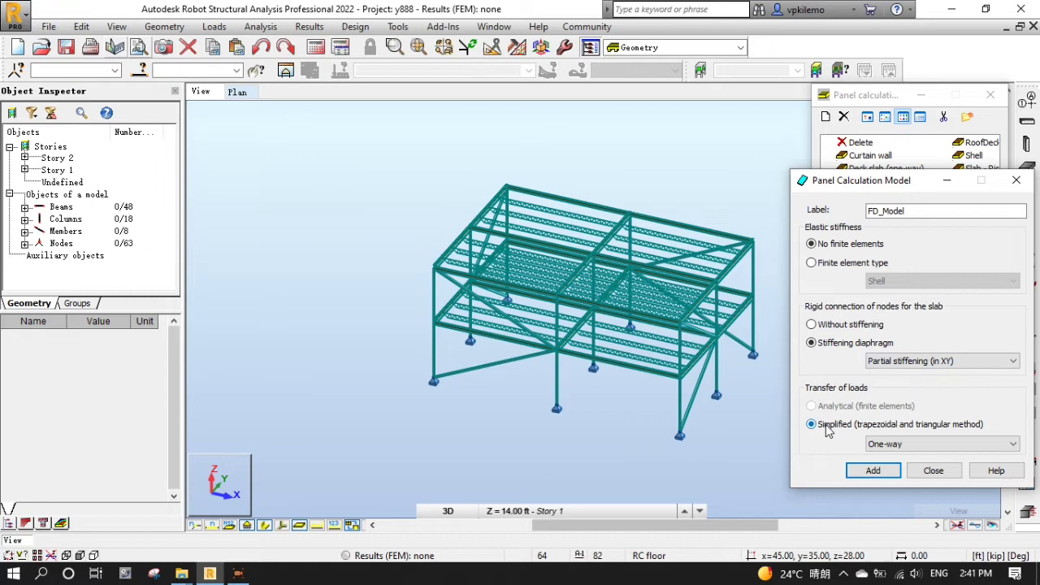
pyautogui.click(869, 449)
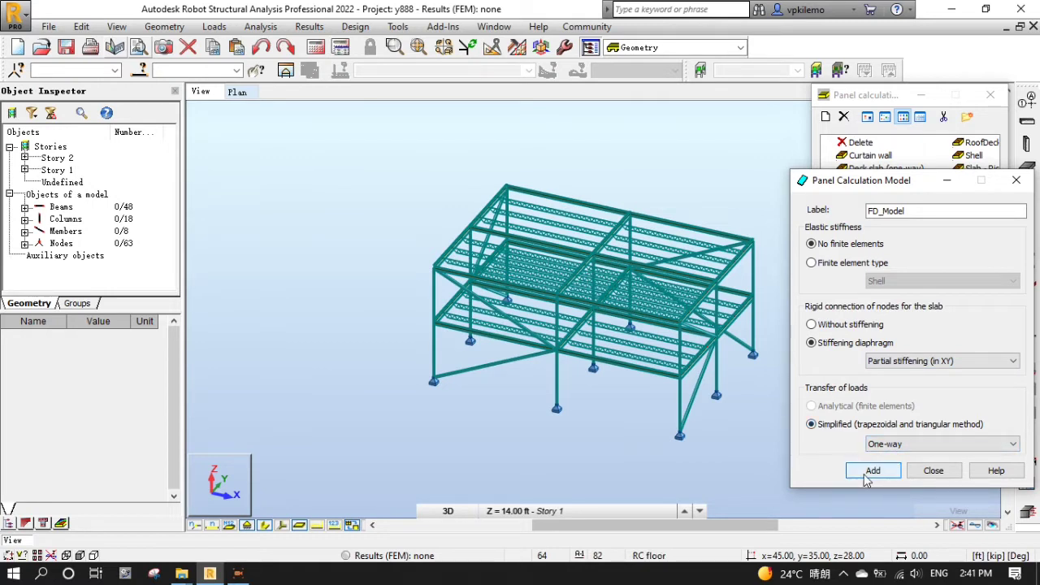
pyautogui.click(873, 471)
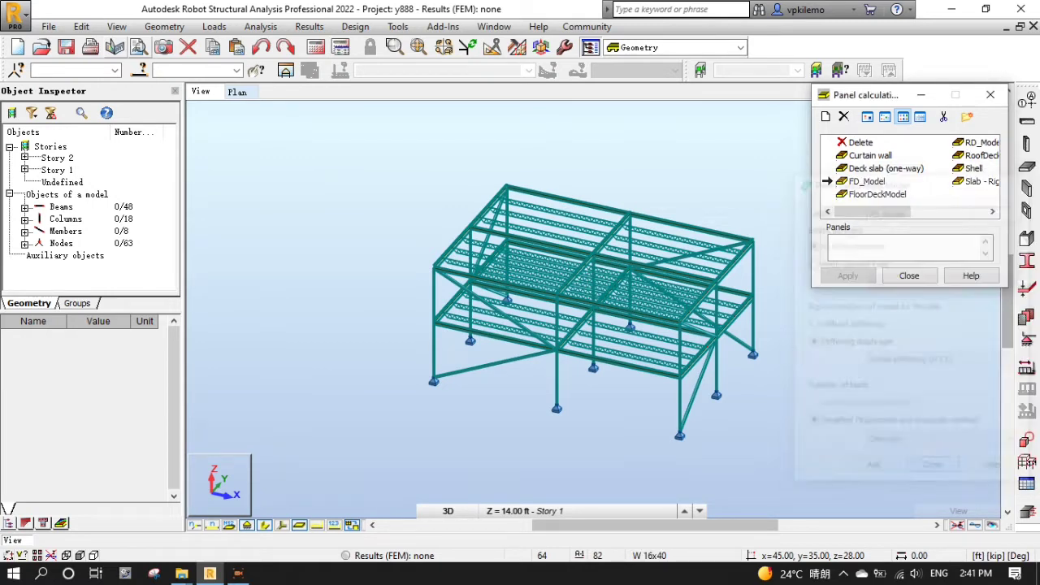
# - Review FD_Model and RD_Model in the model list, then close Panel Calculation Model
pyautogui.click(865, 182)
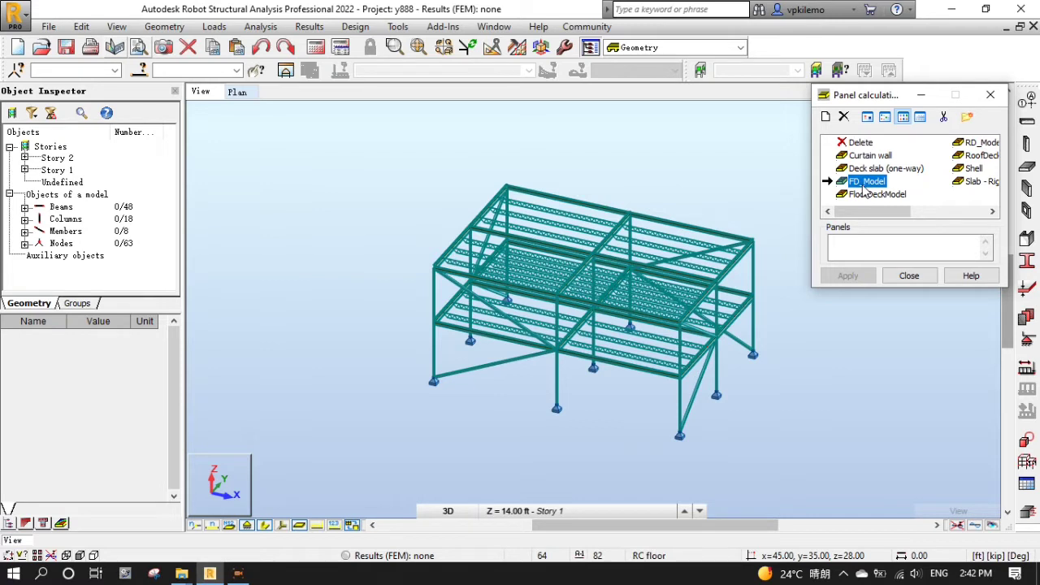
pyautogui.click(992, 211)
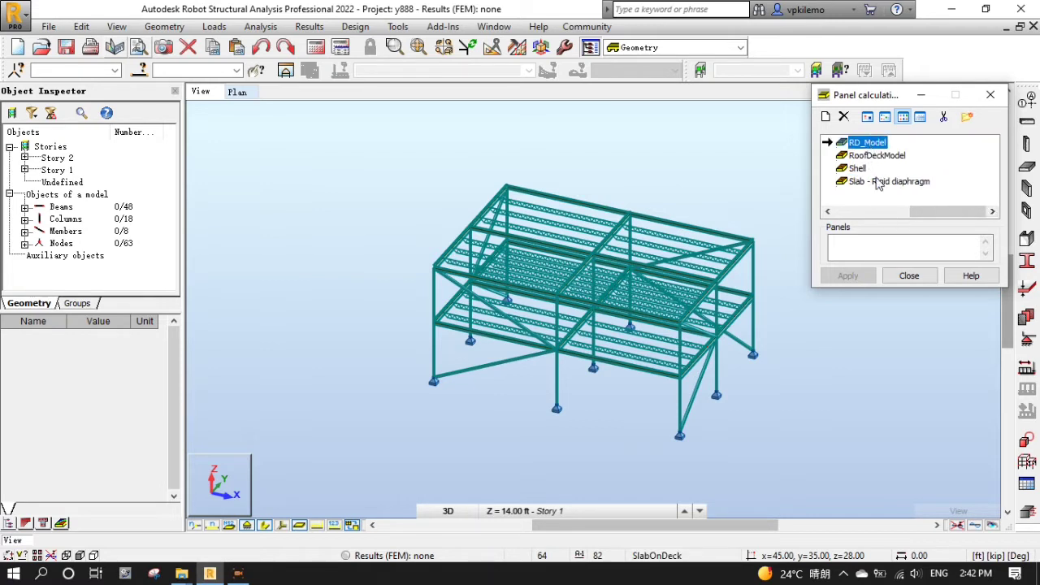
pyautogui.click(908, 276)
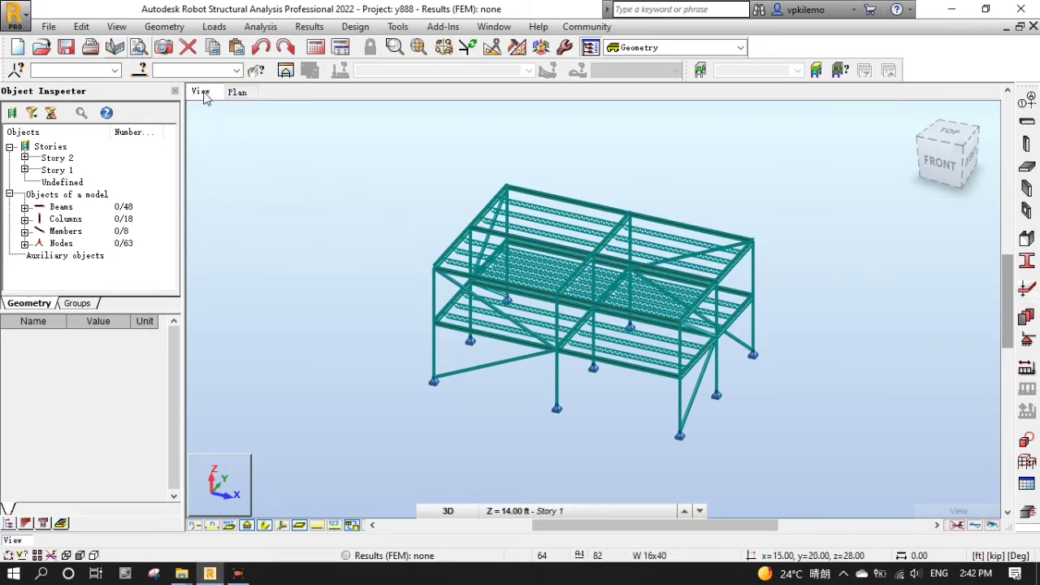
# - Switch to the plan view at the Story 1 level
pyautogui.click(236, 93)
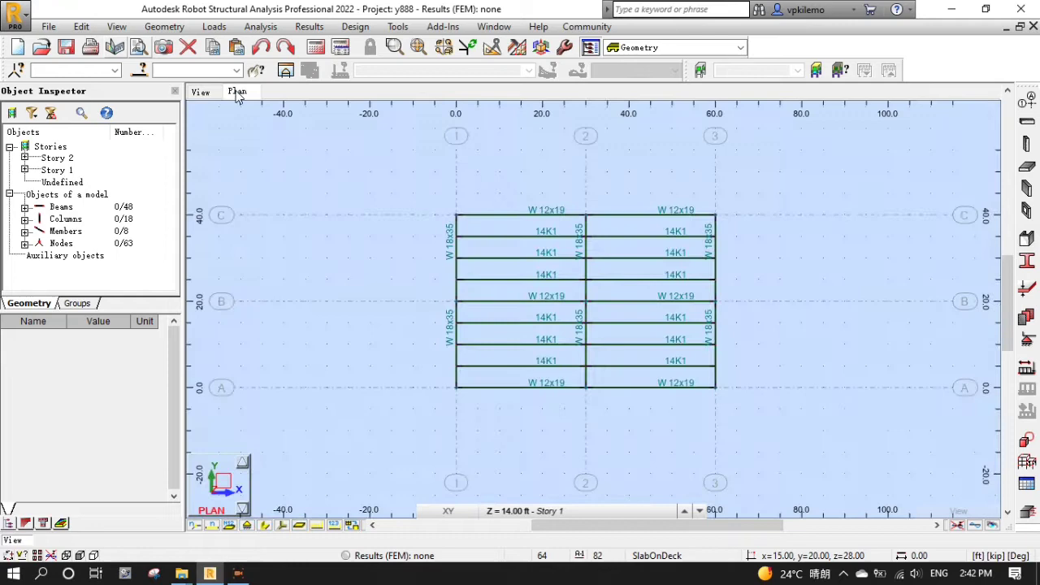
pyautogui.click(544, 511)
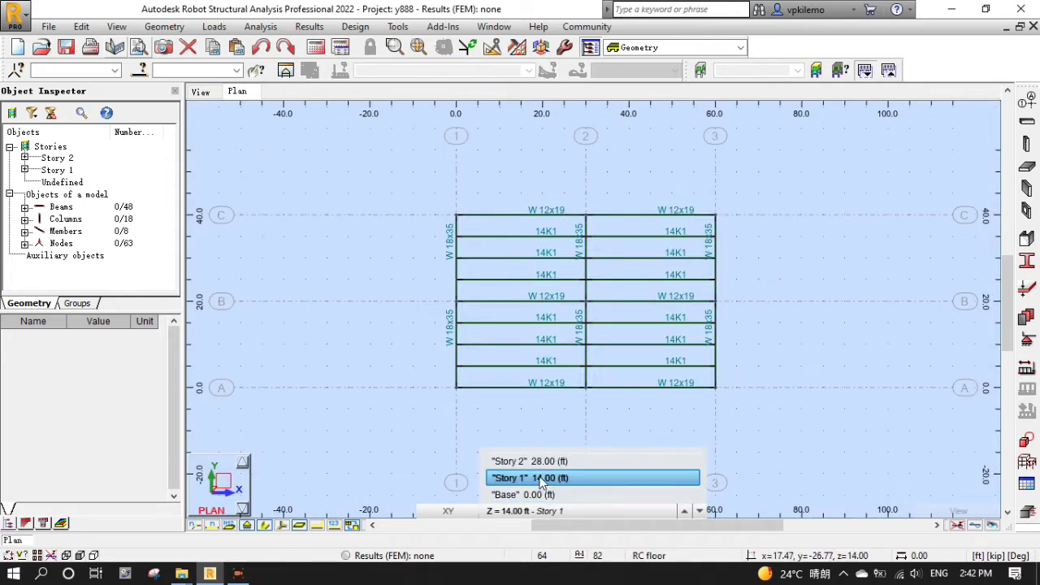
pyautogui.click(584, 477)
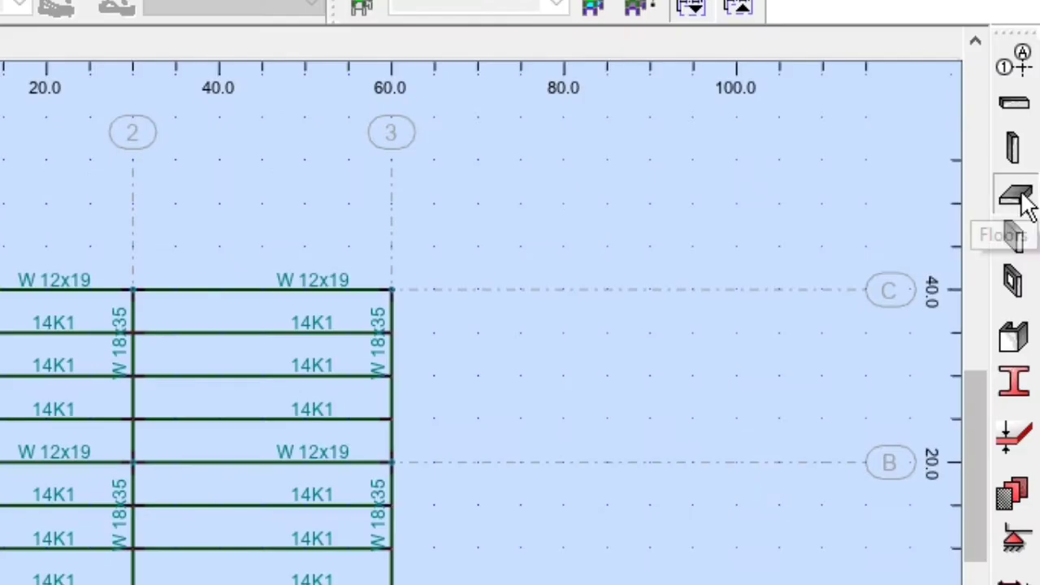
# - Draw a rectangular SlabOnDeck floor with FD_Model from grid C/1 to A/3
pyautogui.click(1022, 199)
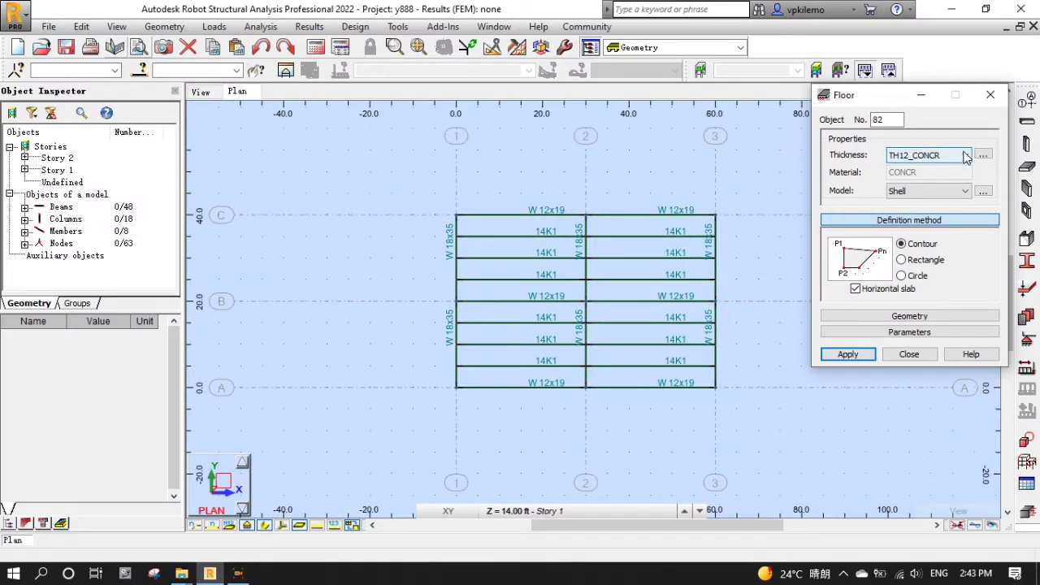
pyautogui.click(963, 156)
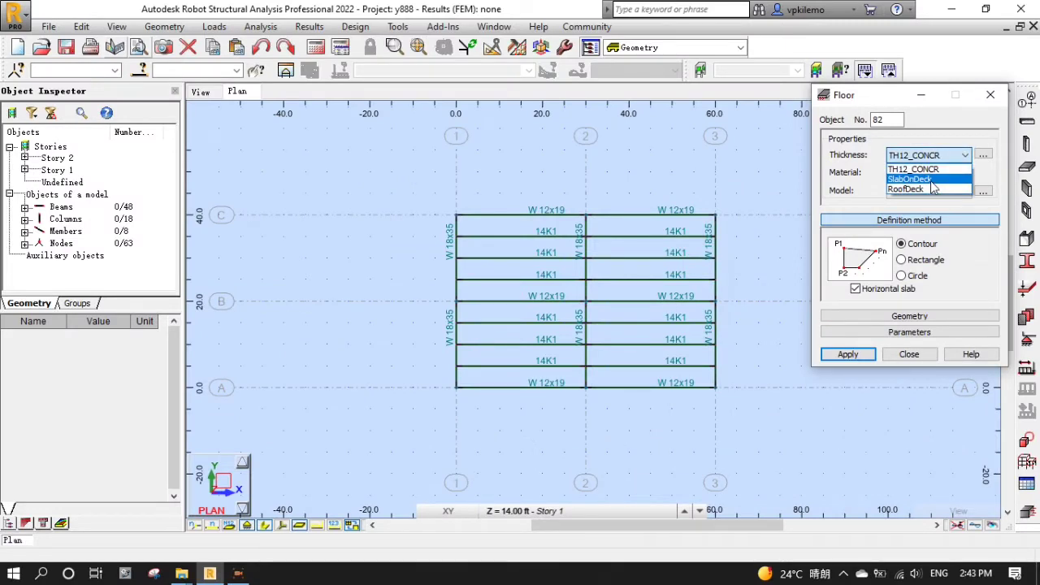
pyautogui.click(932, 180)
pyautogui.click(964, 191)
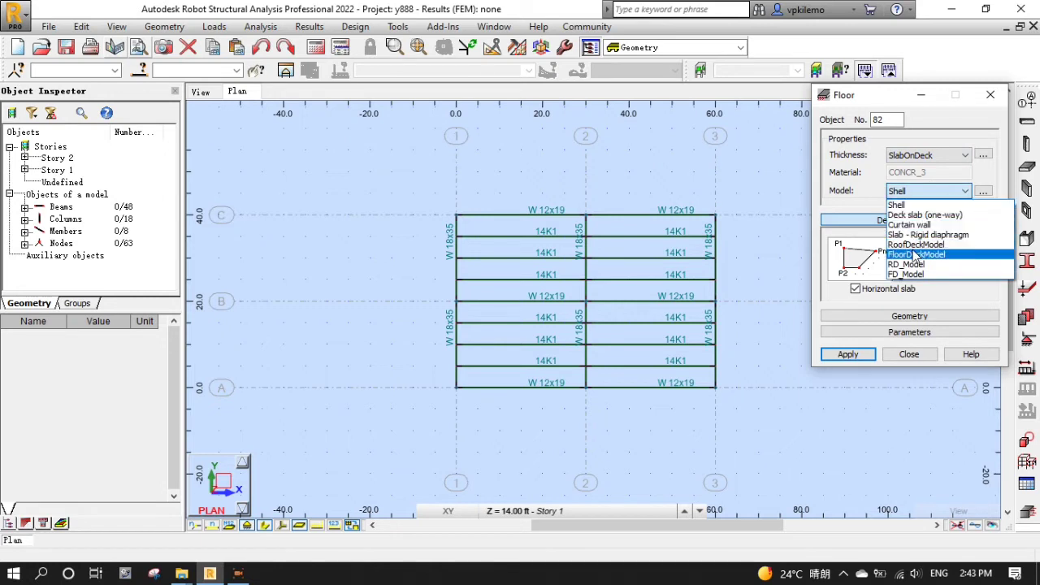
pyautogui.click(906, 274)
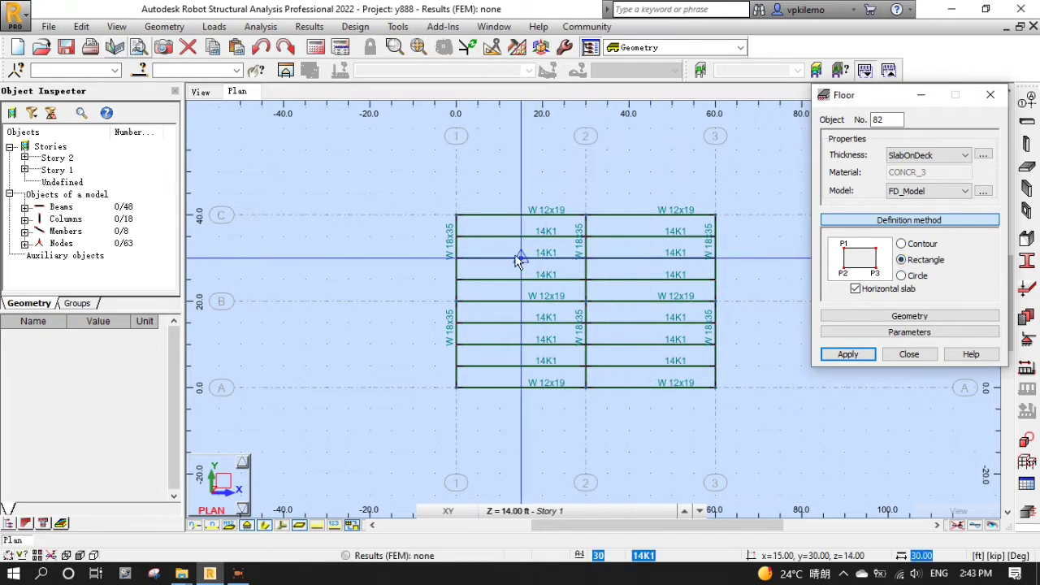
pyautogui.click(457, 213)
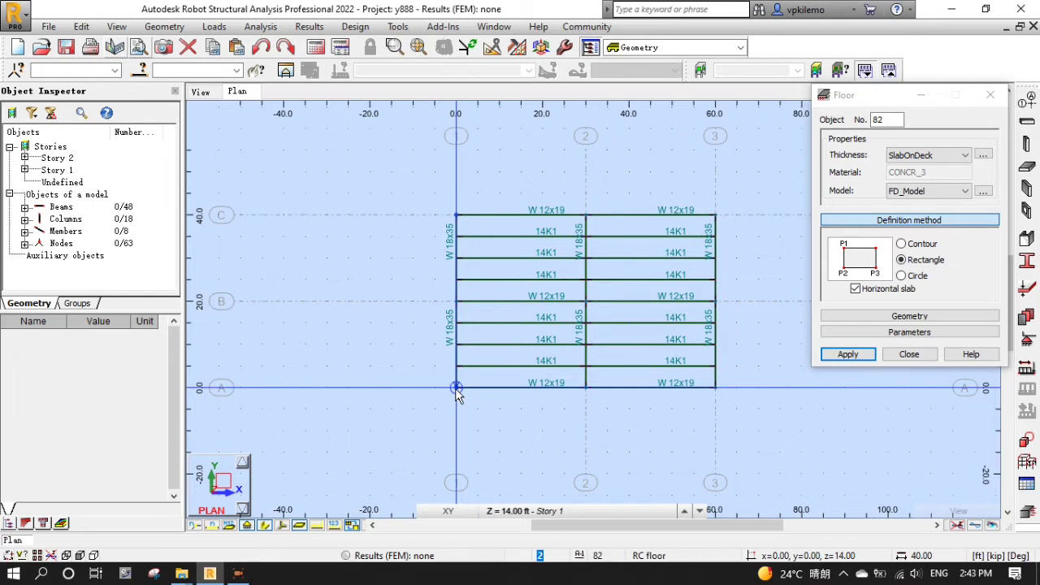
pyautogui.click(713, 386)
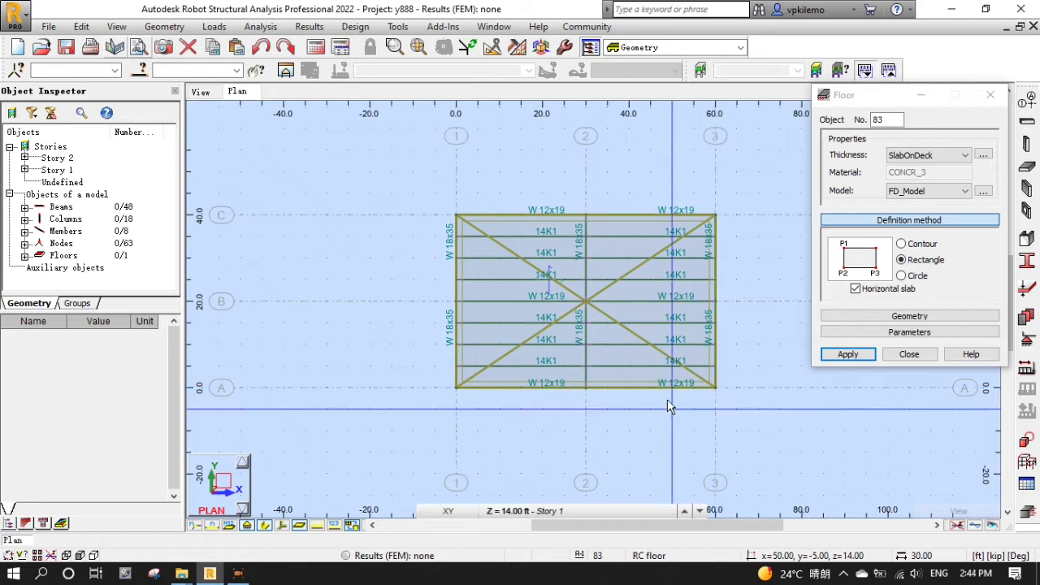
pyautogui.click(534, 512)
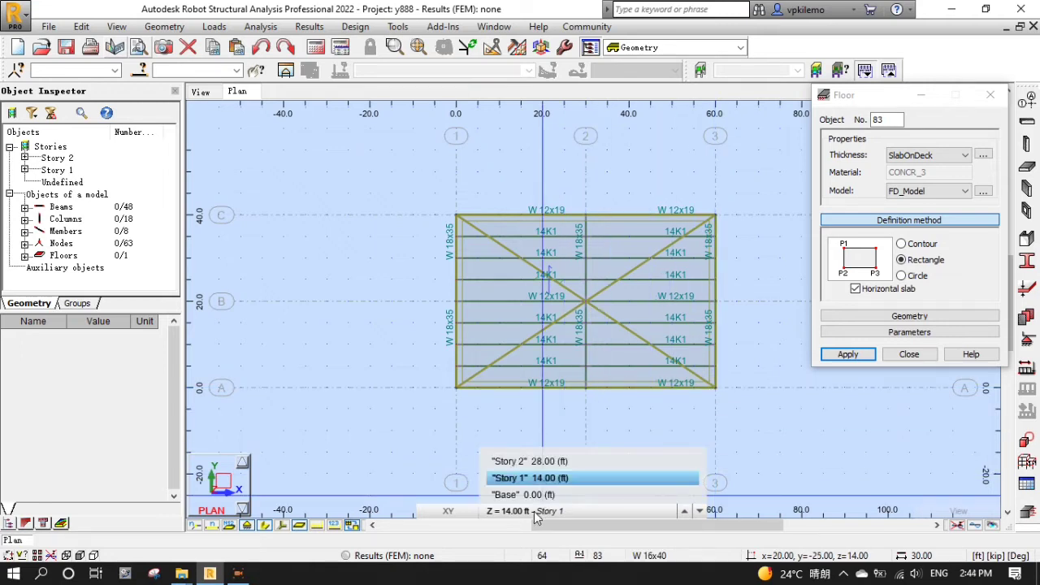
# - On Story 2, draw a RoofDeck floor with RD_Model from grid C/1 to A/3
pyautogui.click(613, 463)
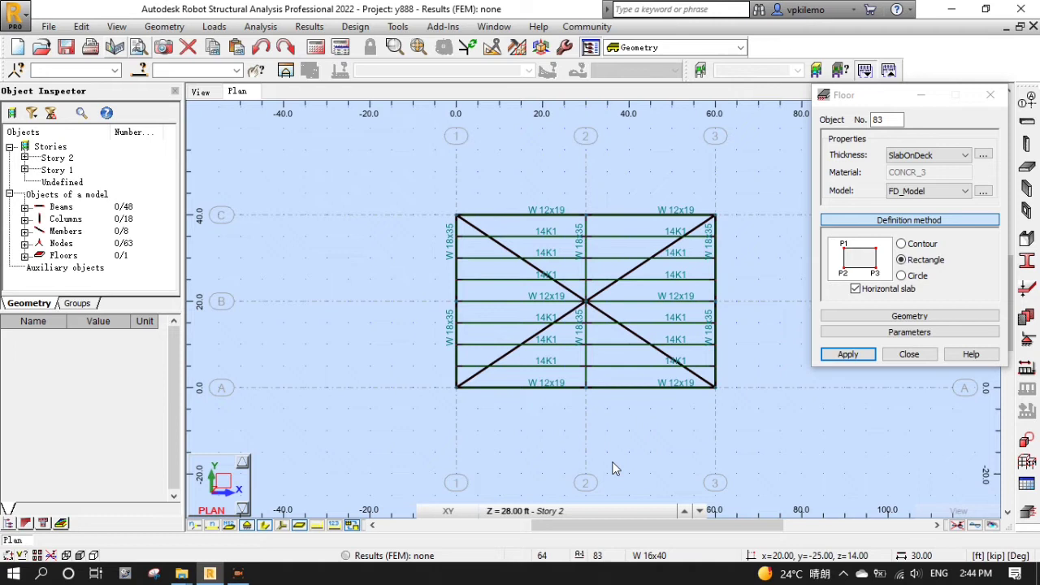
pyautogui.click(955, 157)
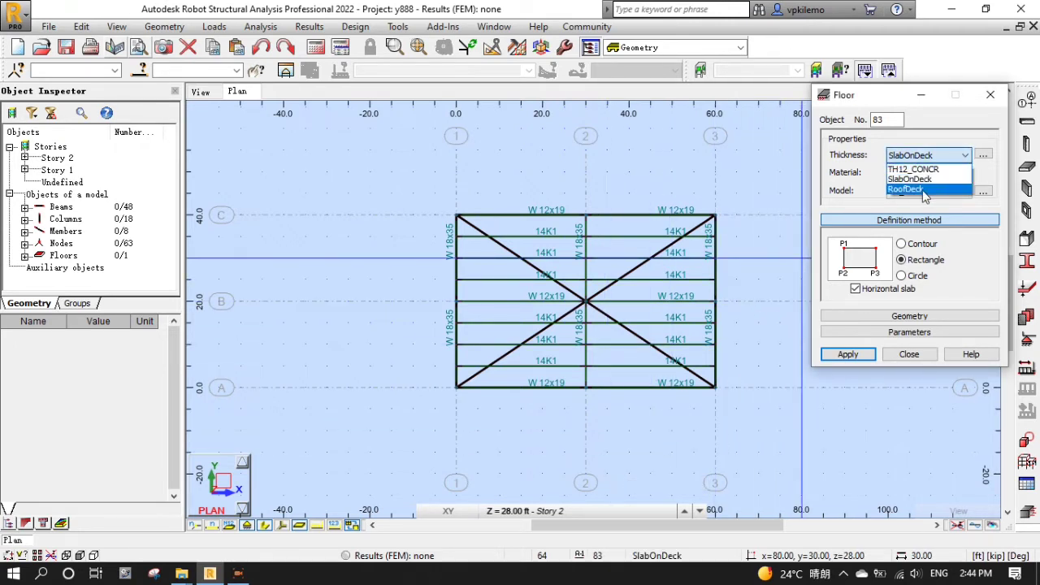
pyautogui.click(934, 188)
pyautogui.click(952, 195)
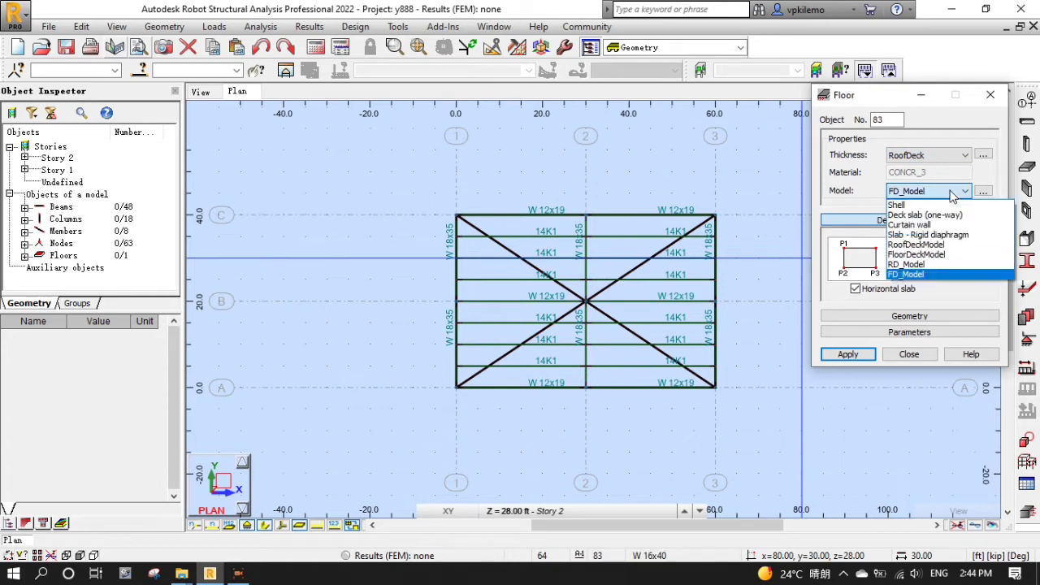
pyautogui.click(910, 266)
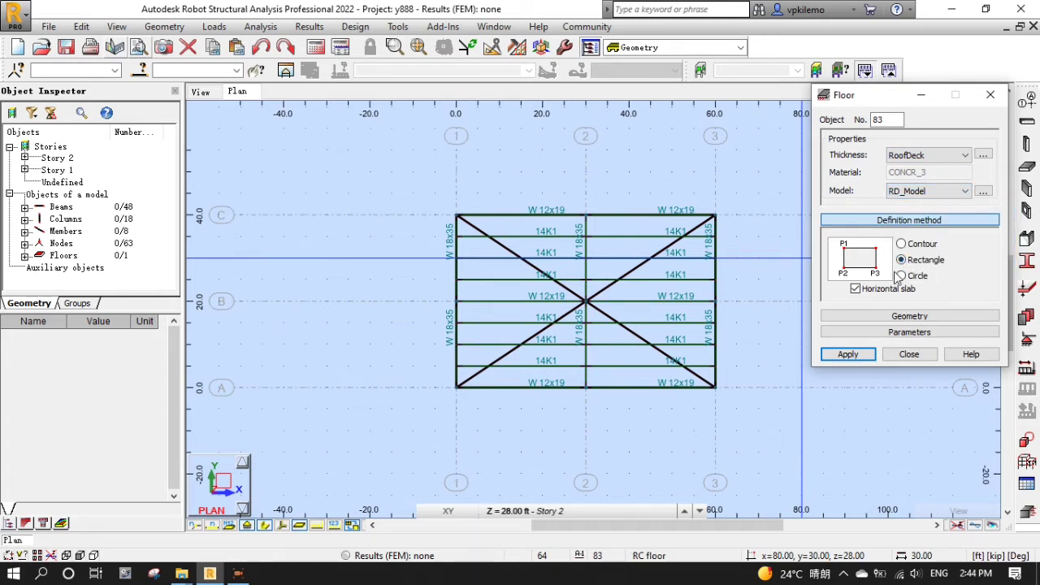
pyautogui.click(457, 218)
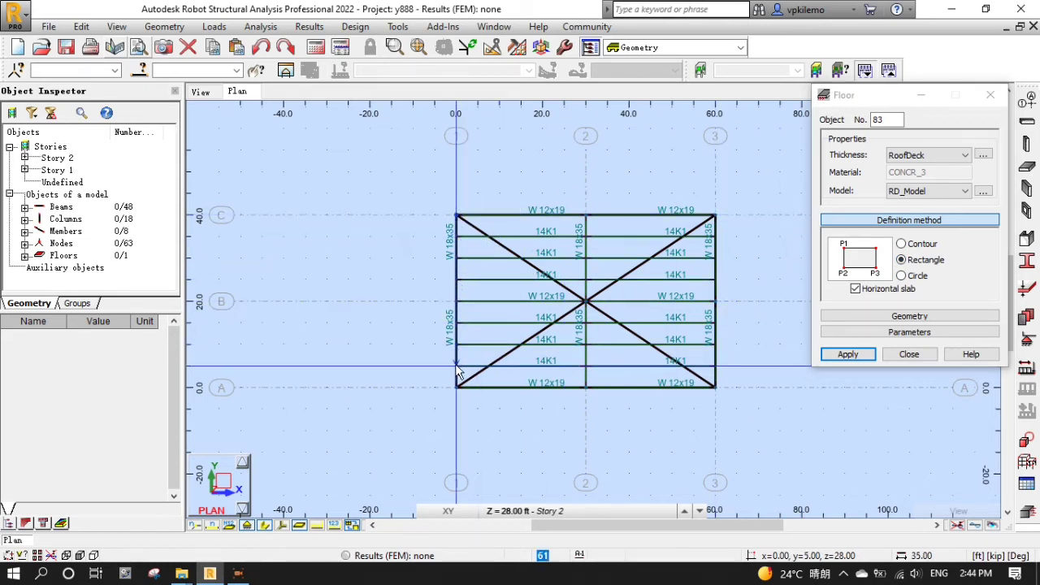
pyautogui.click(711, 385)
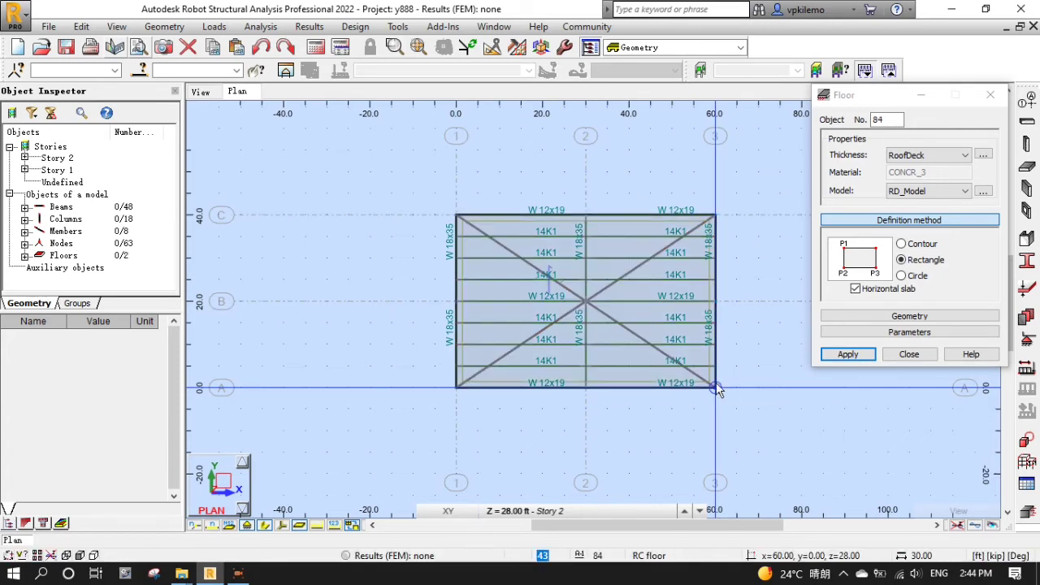
pyautogui.click(910, 355)
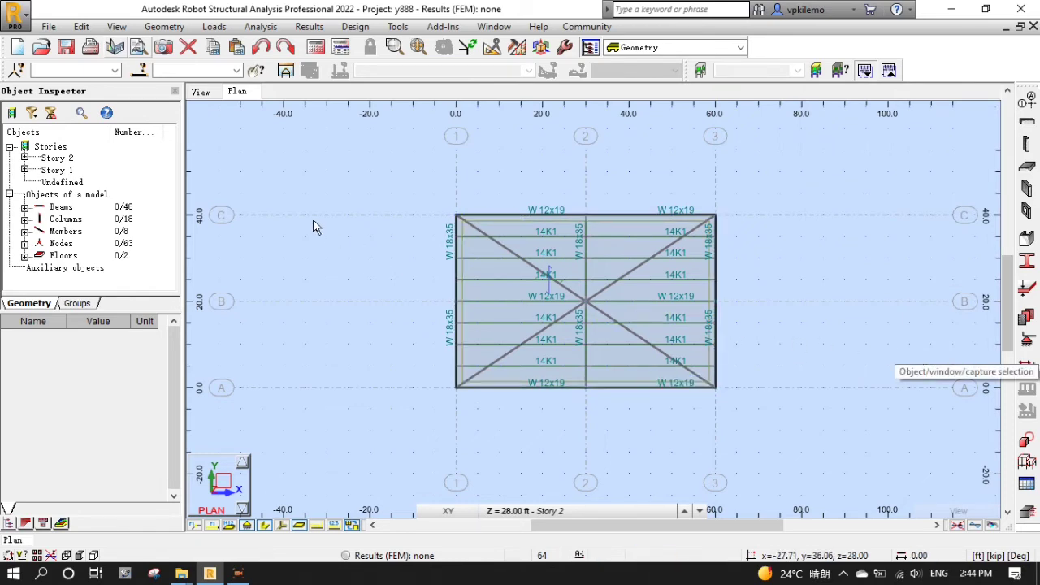
# - Return to the 3D view and orbit to see both deck floors on the frame
pyautogui.click(202, 91)
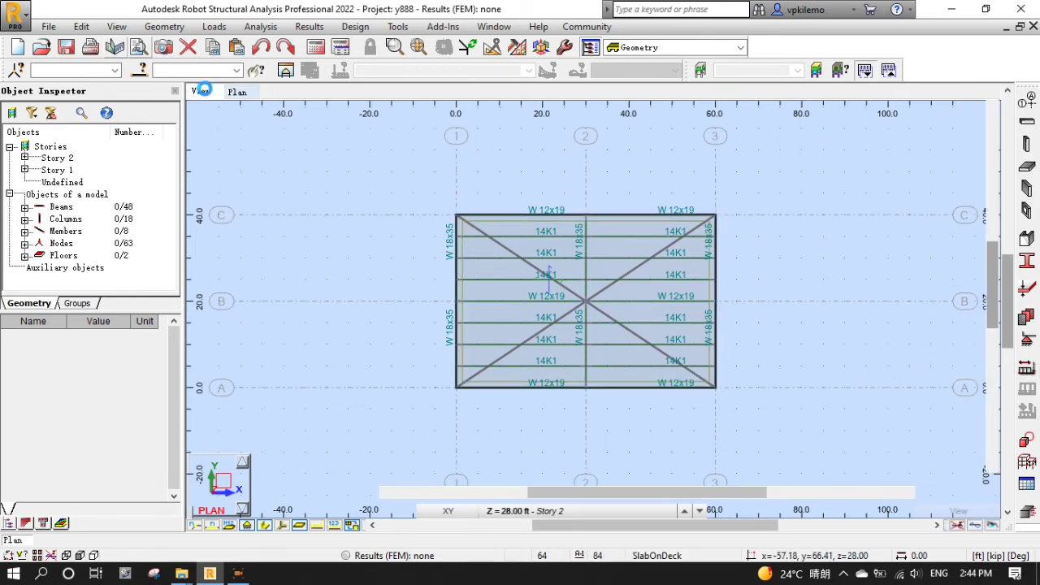
pyautogui.keyDown('shift'); pyautogui.moveTo(845, 390); pyautogui.dragTo(615, 397, button='middle'); pyautogui.keyUp('shift')
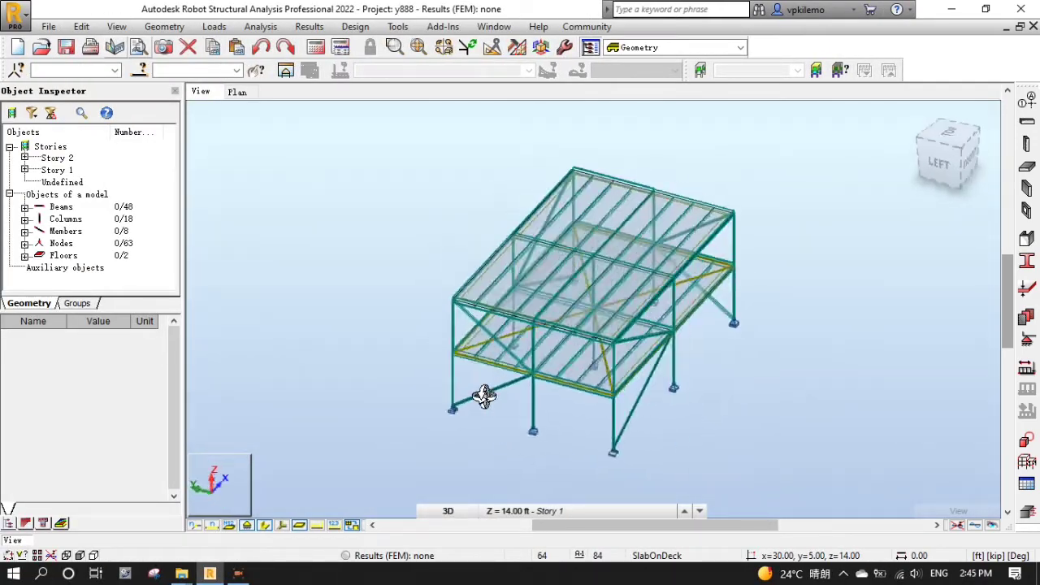